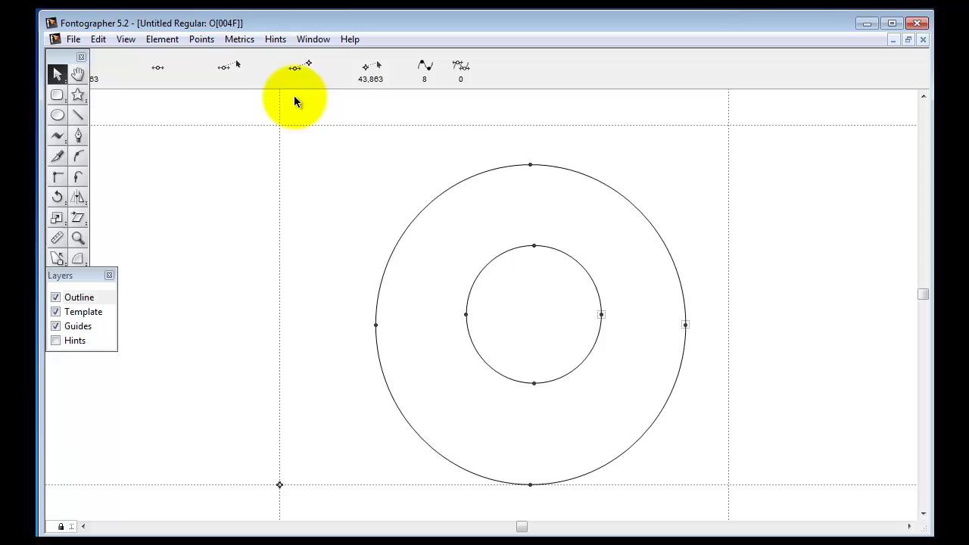
Switch the O glyph to Preview, select the outer circle and bring up its Expand Stroke settings.
left_click(131, 38)
left_click(151, 56)
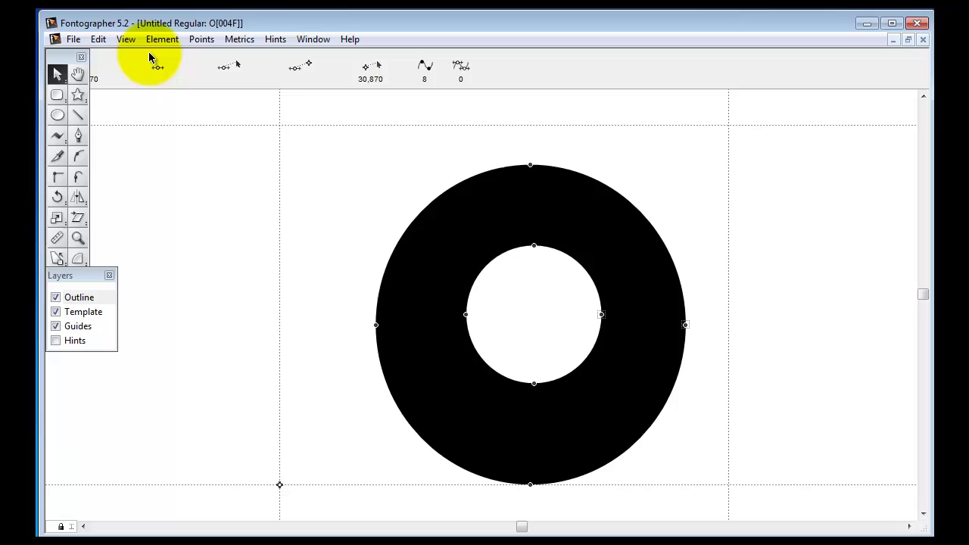
double_click(531, 166)
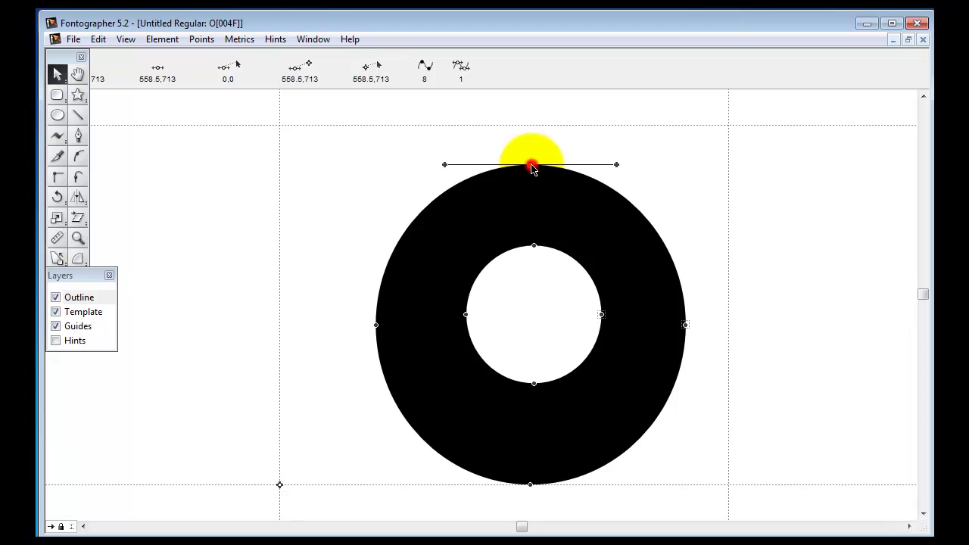
left_click(167, 41)
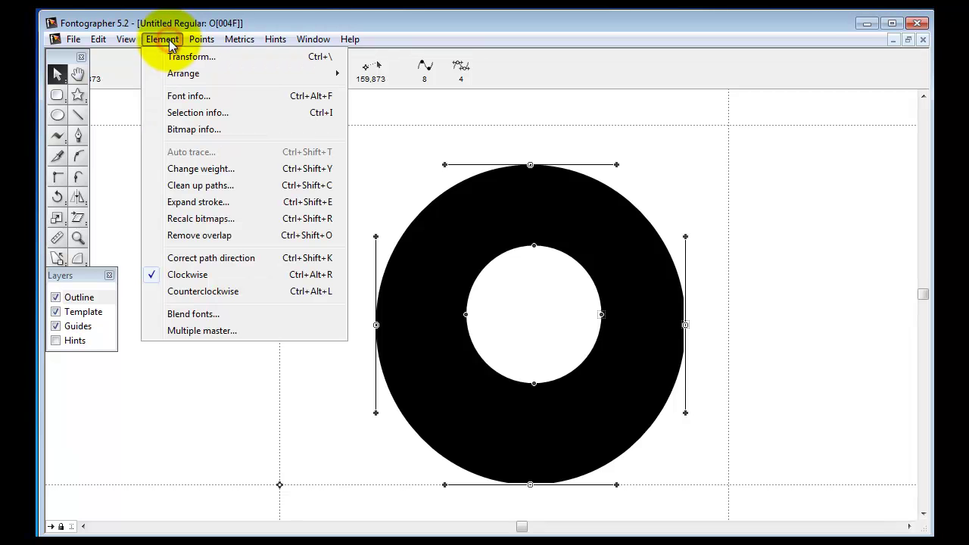
left_click(213, 200)
Expand the outer circle's stroke, then select the inner circle and expand it with the same 20 em pen.
key("Return")
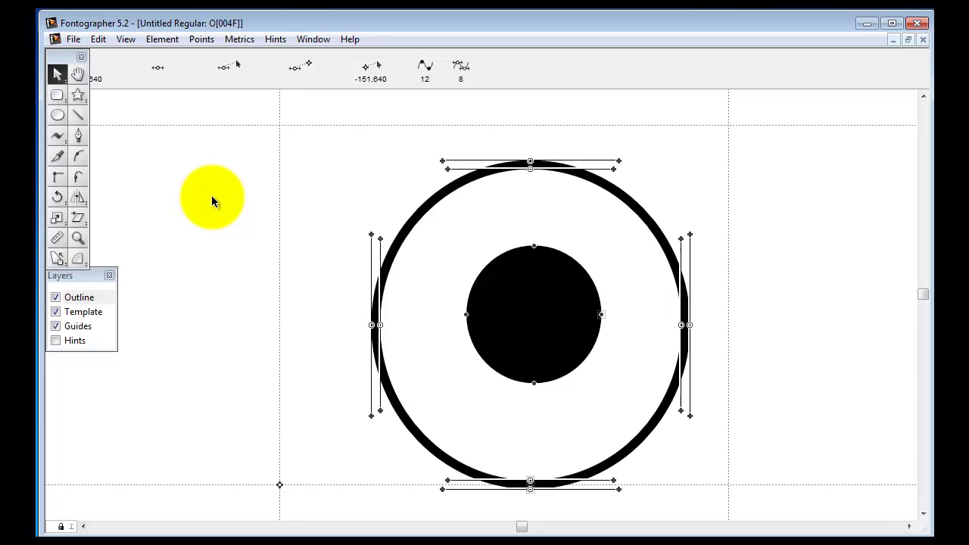
double_click(535, 248)
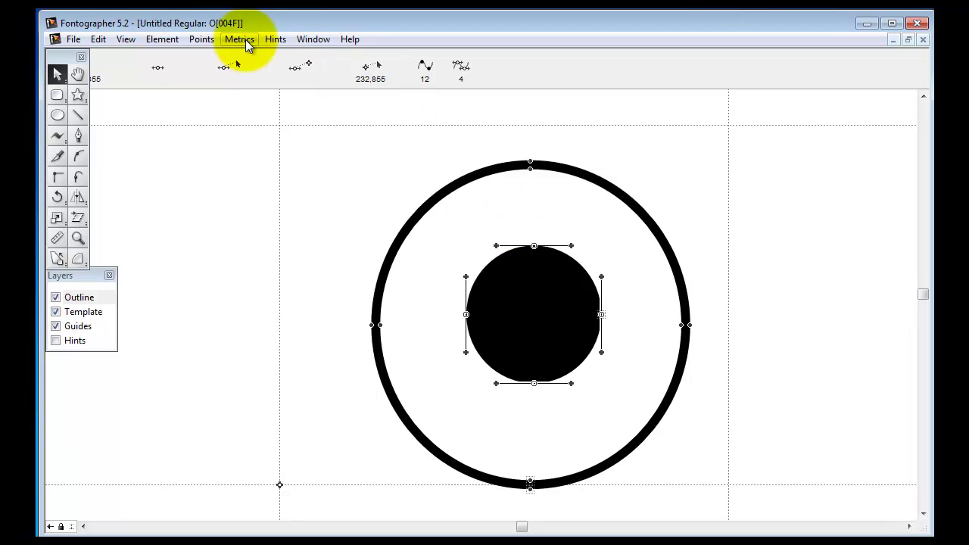
left_click(170, 43)
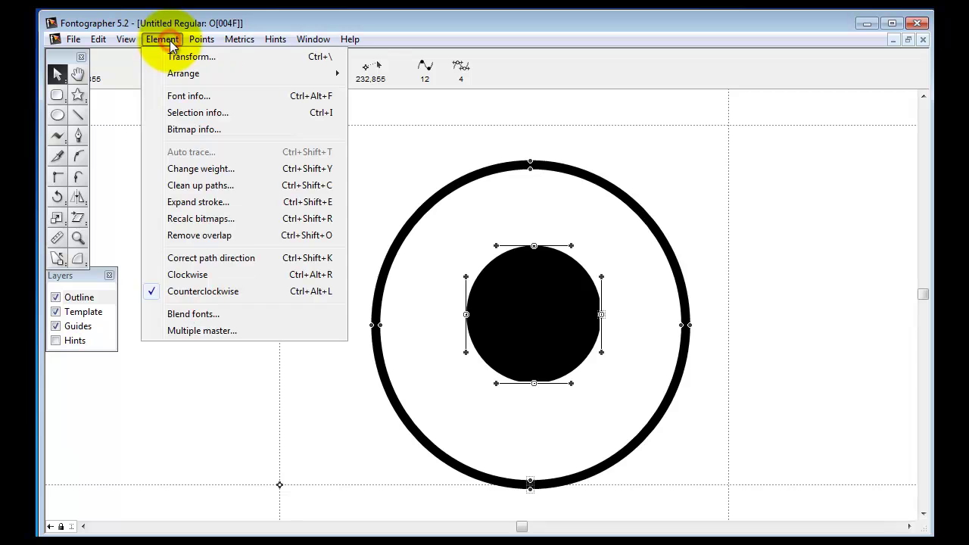
left_click(199, 200)
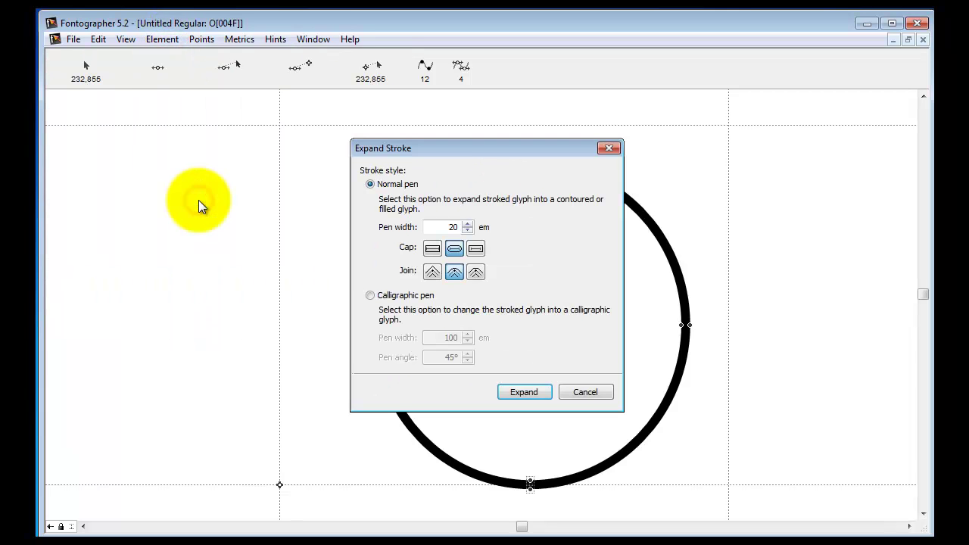
key("Return")
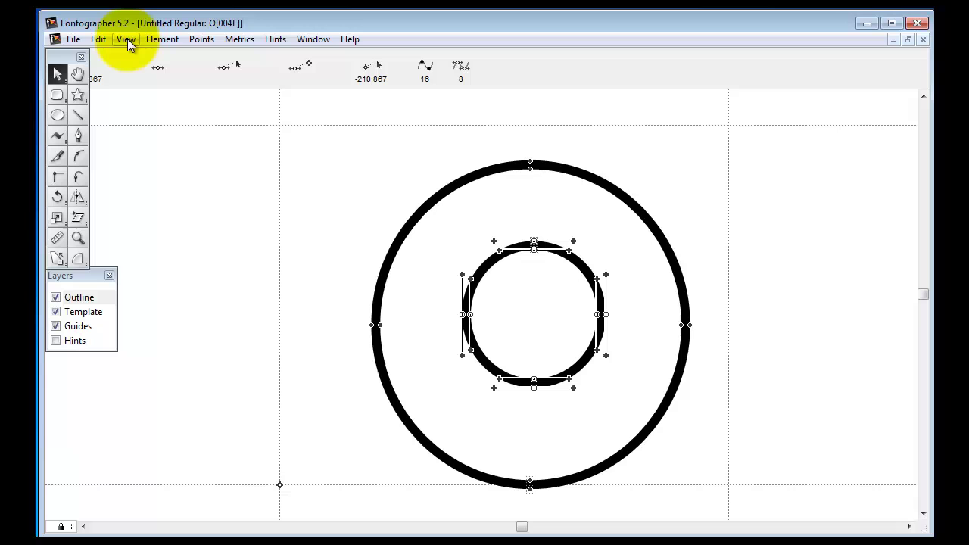
Draw a rectangle spanning the glyph's guide box from top-left to bottom-right corner.
left_click(60, 97)
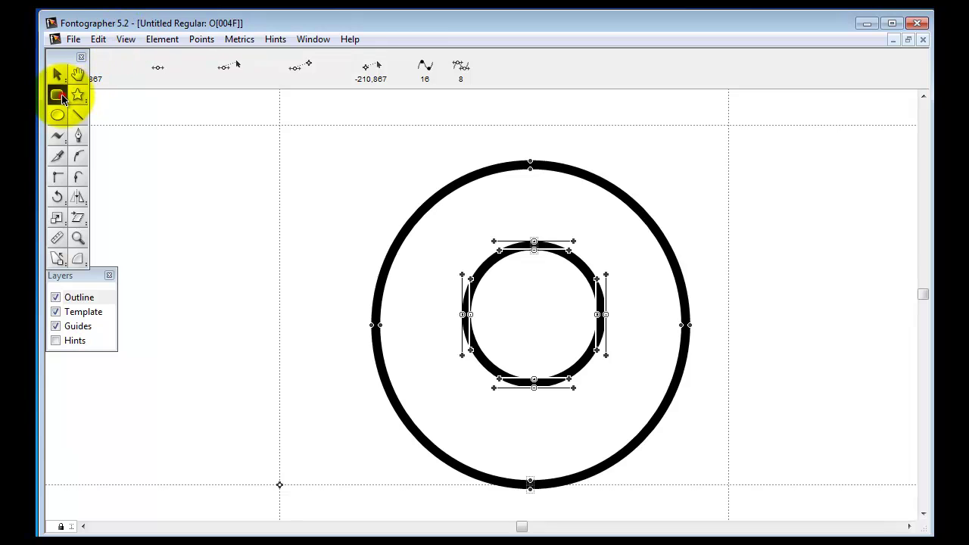
left_click(287, 131)
left_click_drag(335, 203, 729, 497)
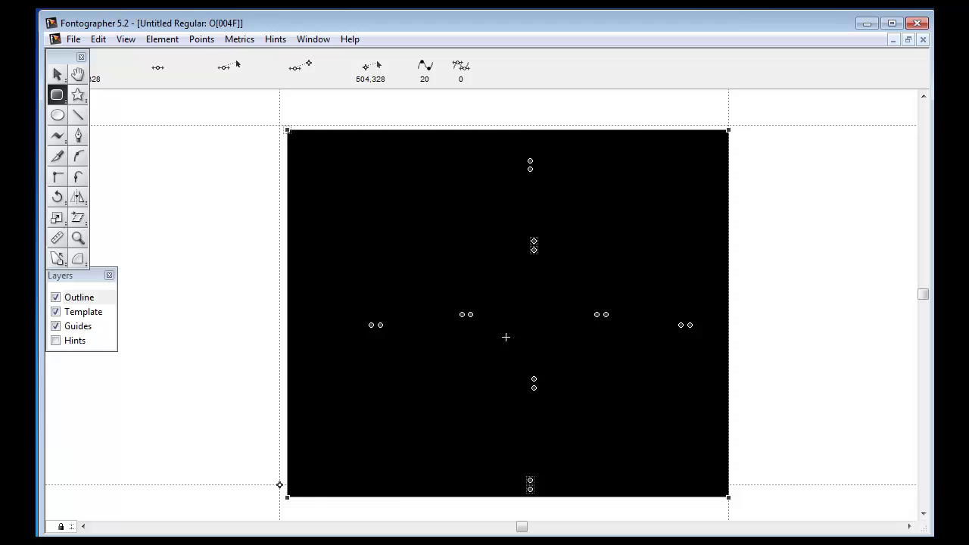
scroll(485, 314, "left", 3)
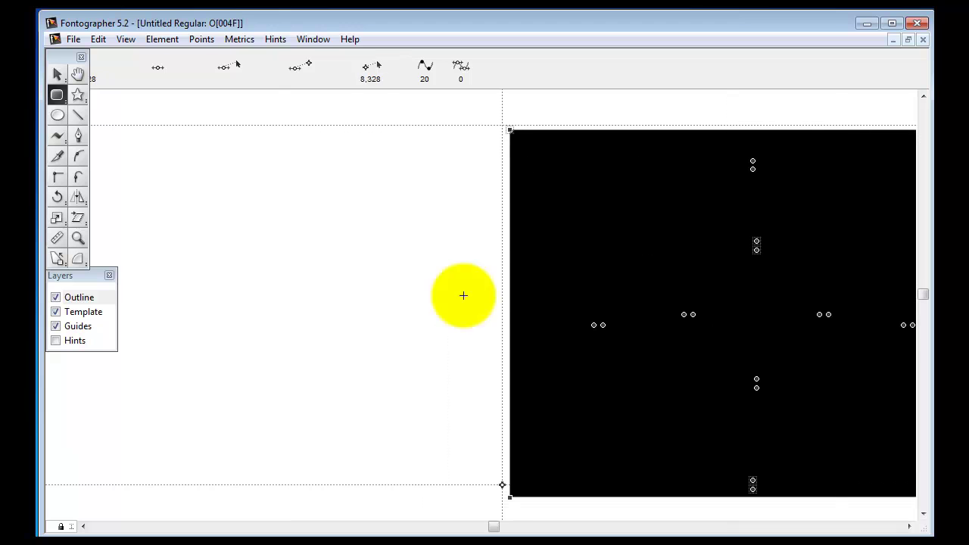
Apply Correct Path Direction so both rings cut out of the filled square.
left_click(163, 39)
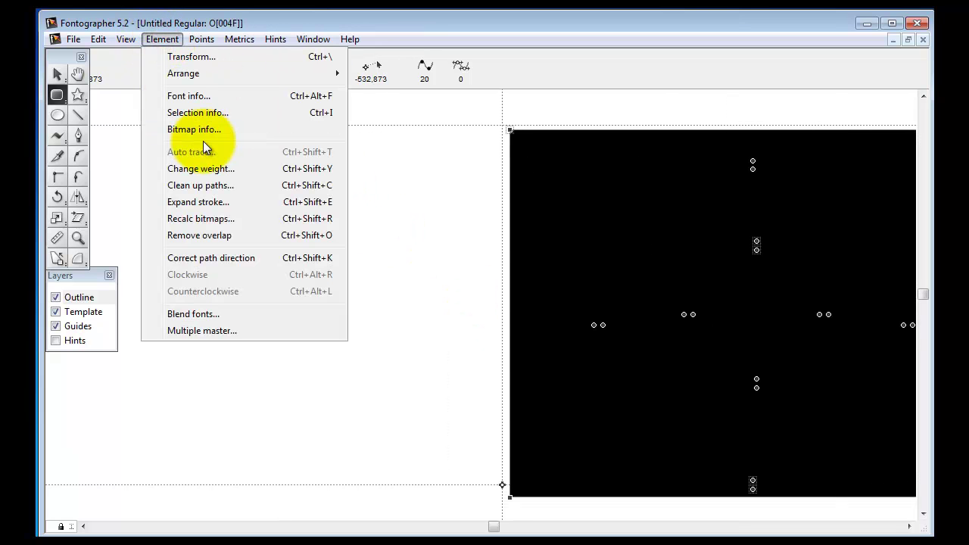
left_click(213, 257)
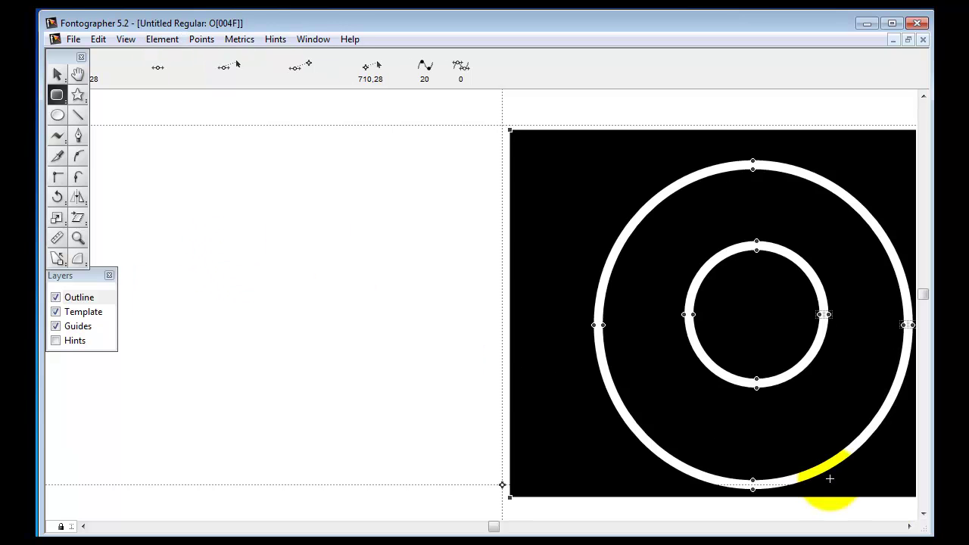
left_click(910, 528)
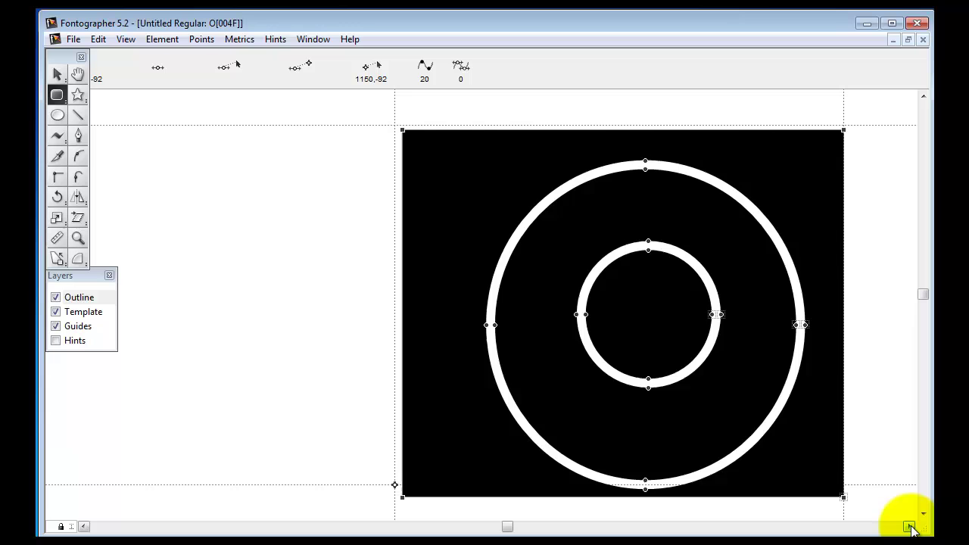
scroll(866, 508, "left", 3)
scroll(728, 390, "left", 2)
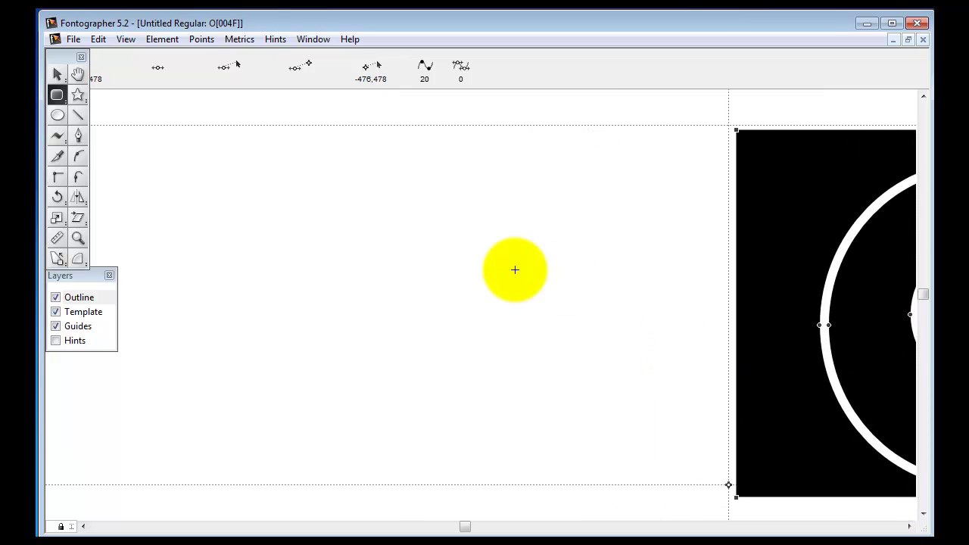
Return to the selection tool, select the square, and scroll the whole O glyph back into view.
left_click(56, 74)
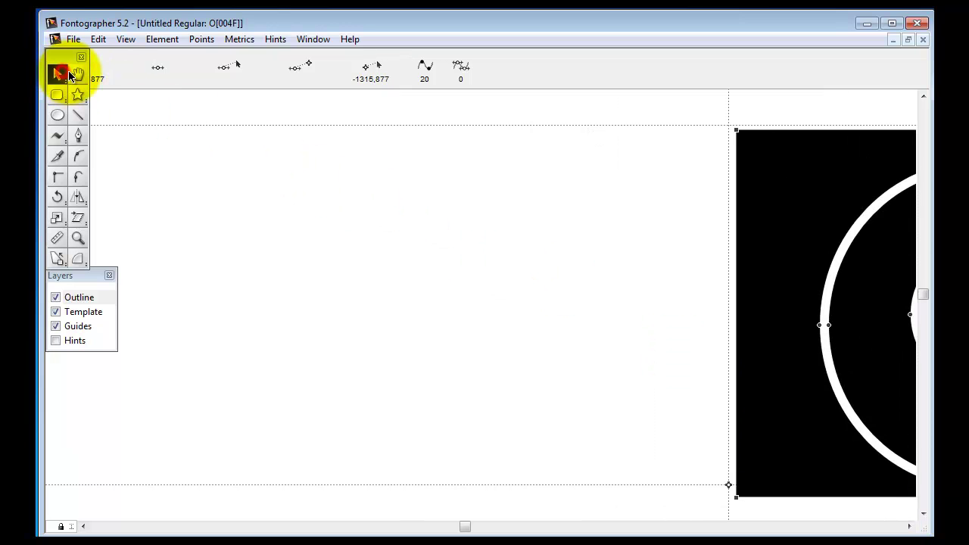
left_click(737, 132)
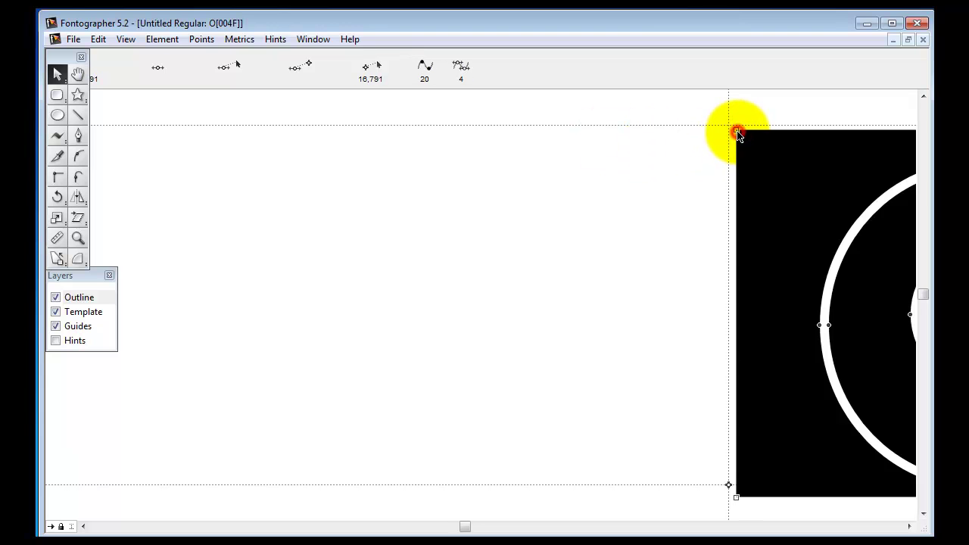
left_click(853, 338)
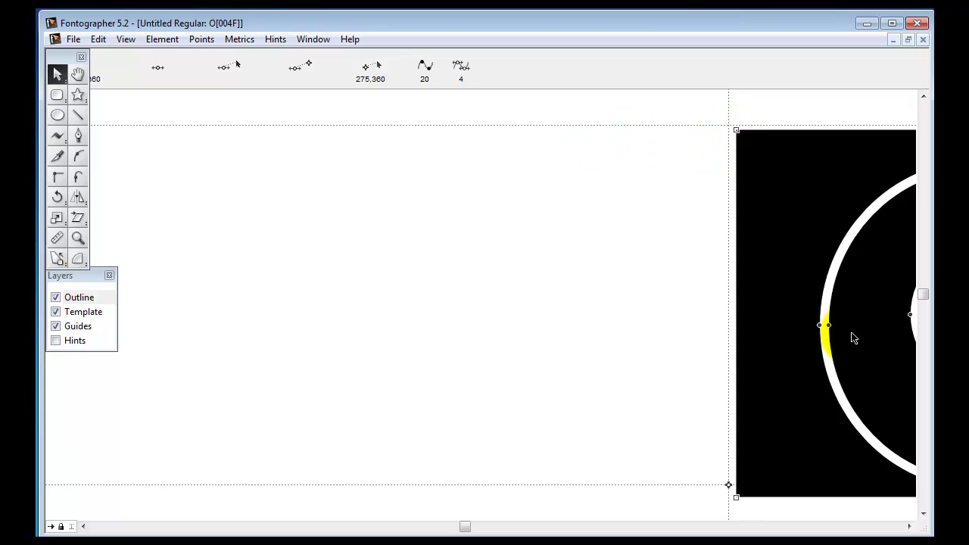
left_click(909, 527)
left_click(910, 527)
left_click(909, 526)
left_click(909, 526)
scroll(767, 372, "left", 1)
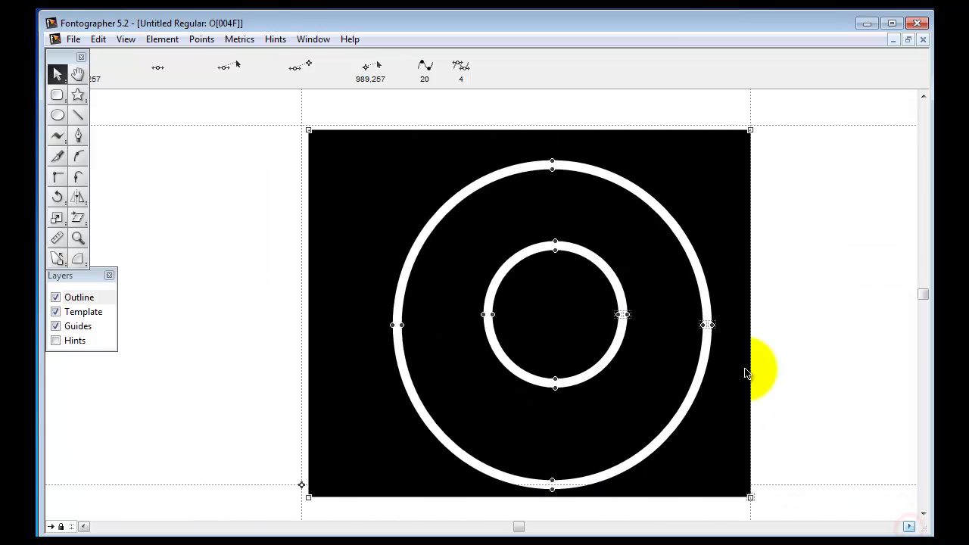
Expand the square's stroke into a thin frame with the current pen settings.
left_click(162, 39)
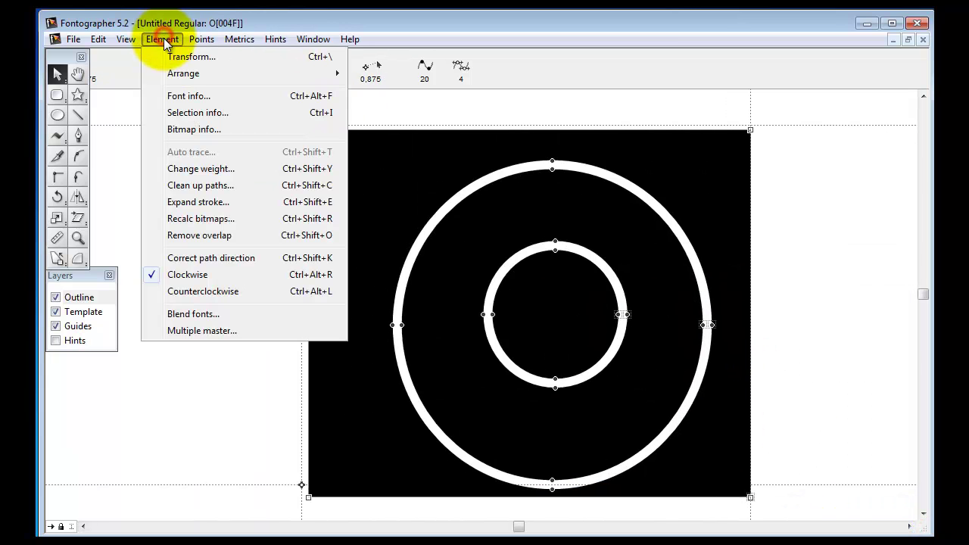
left_click(188, 207)
key("Return")
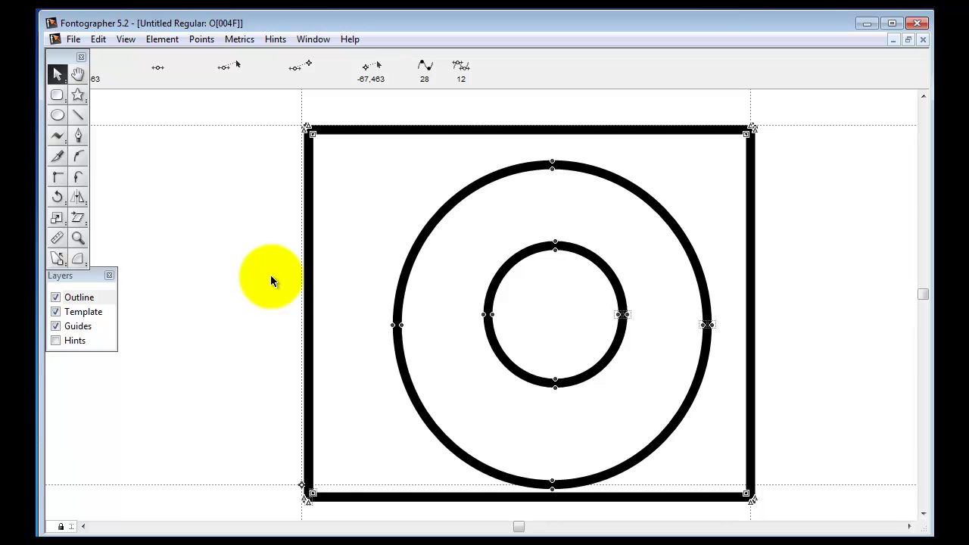
left_click_drag(271, 277, 290, 281)
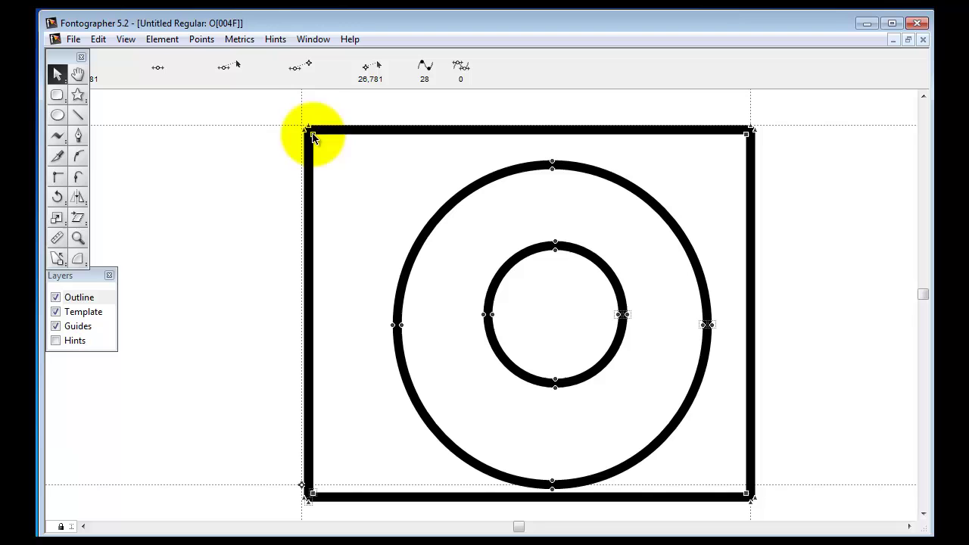
In Preferences > Points, check 'The end points of unclosed path' for highlighting.
left_click(73, 39)
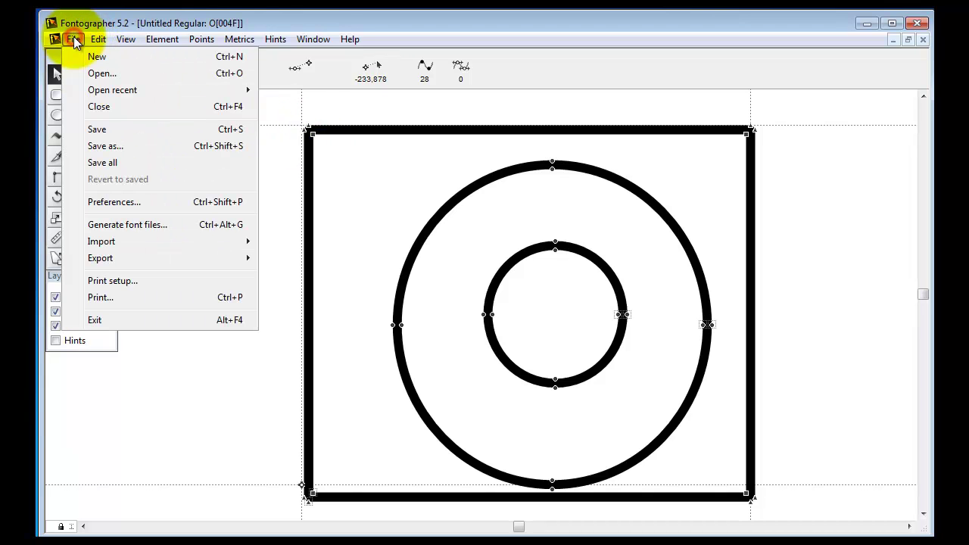
left_click(125, 200)
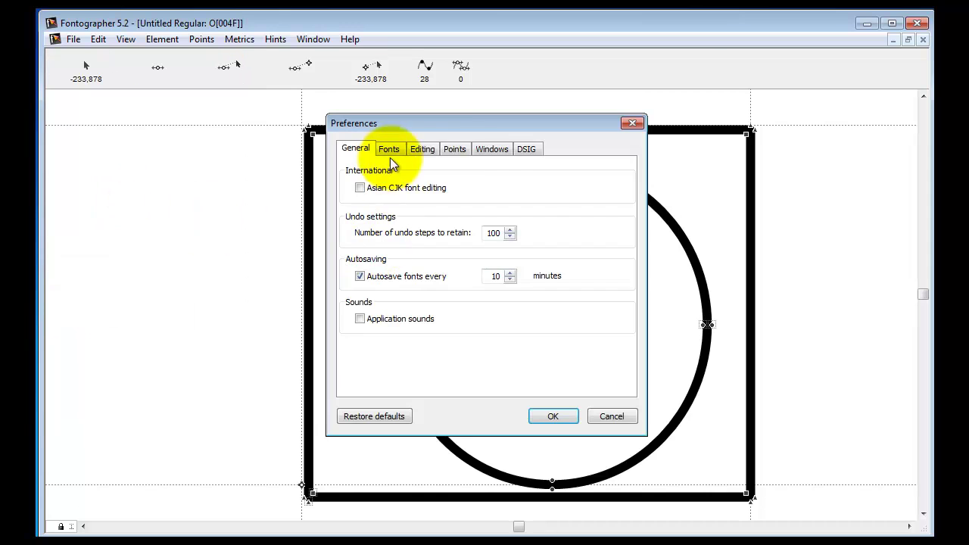
left_click(455, 149)
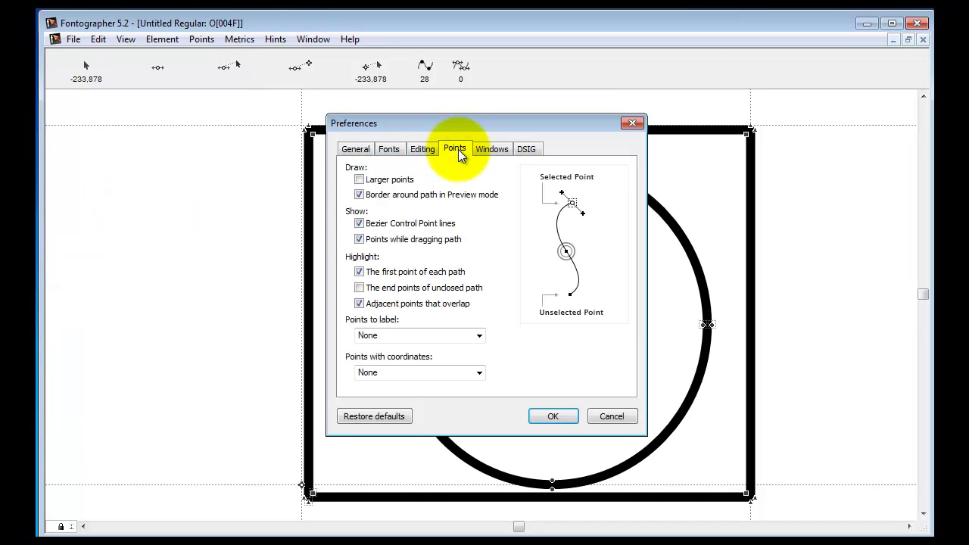
left_click(359, 288)
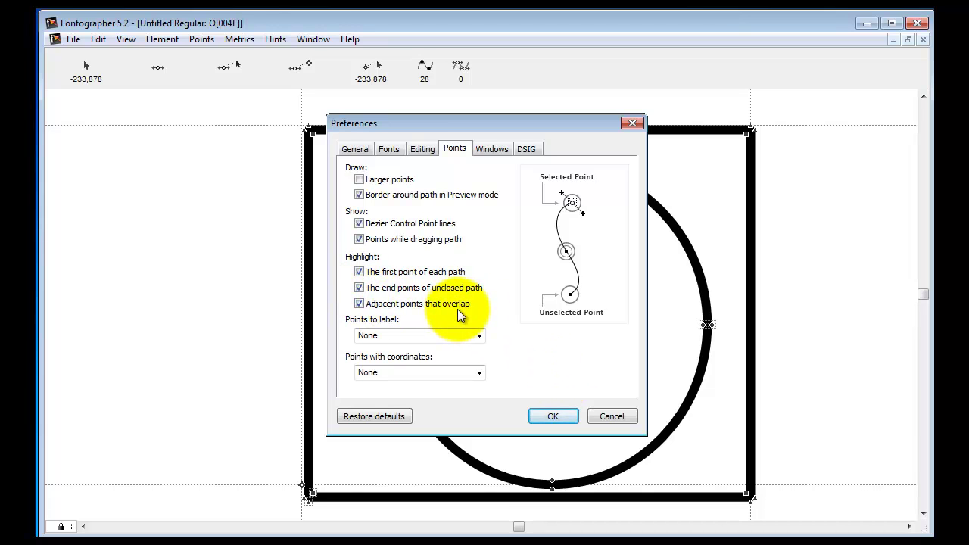
Cancel Preferences and run Correct Path Direction on the glyph.
left_click(606, 417)
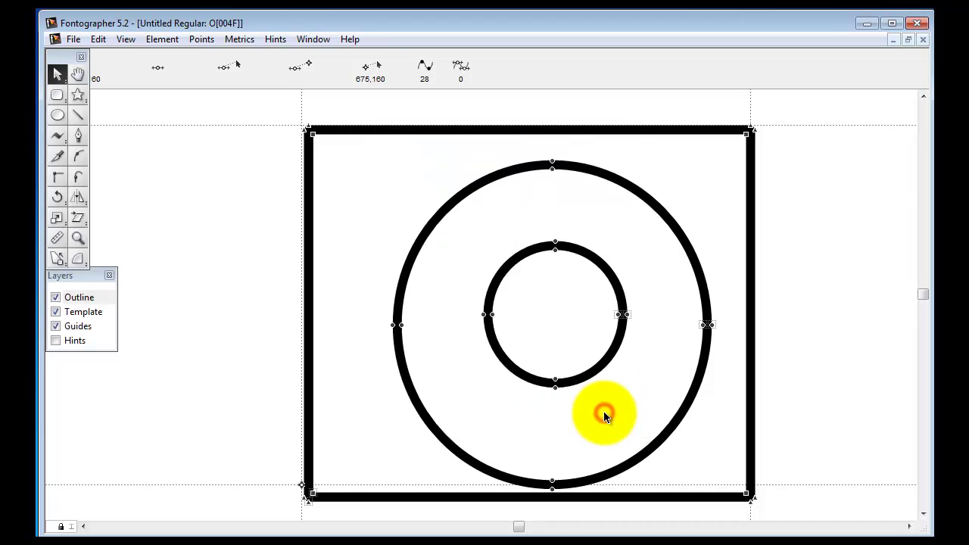
left_click(163, 39)
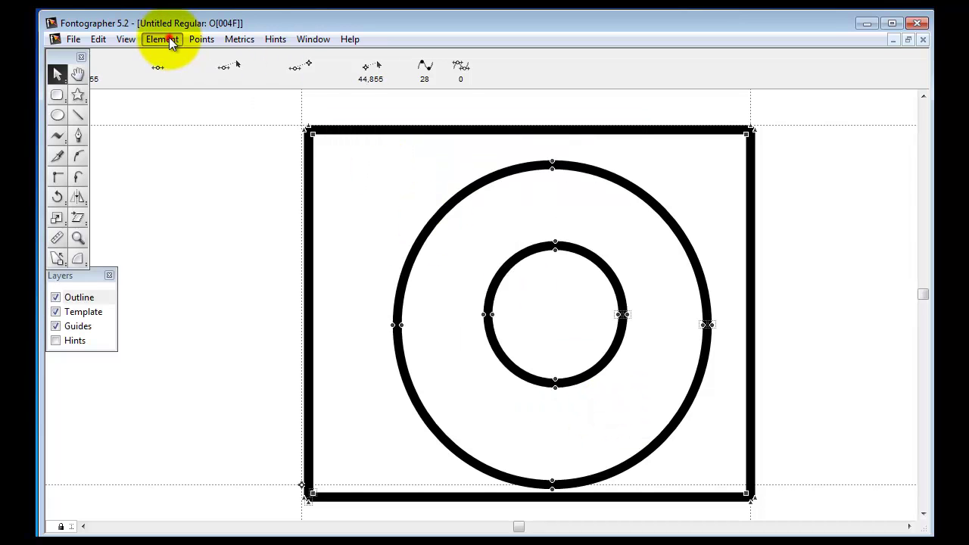
left_click(230, 261)
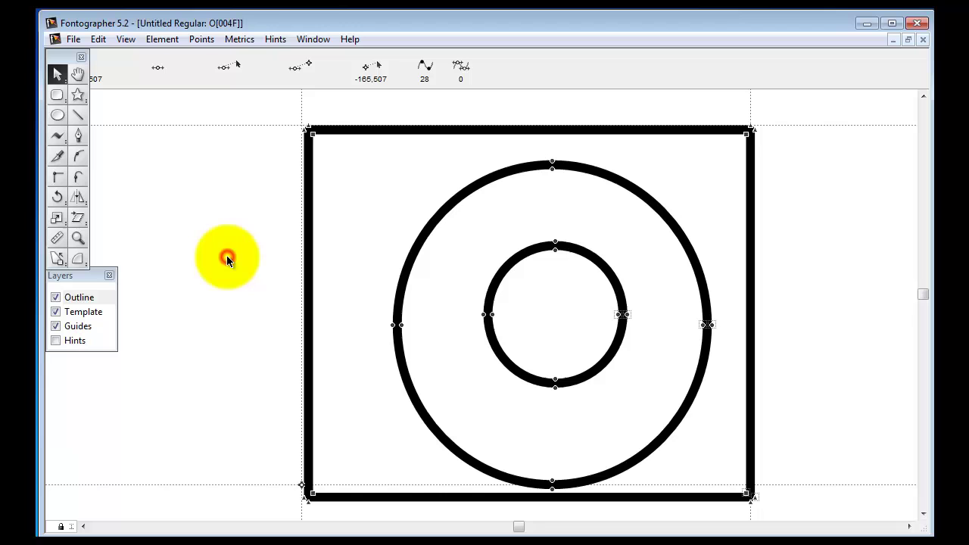
Select the outer ring's top point and drag it 10 pixels downward.
left_click(430, 173)
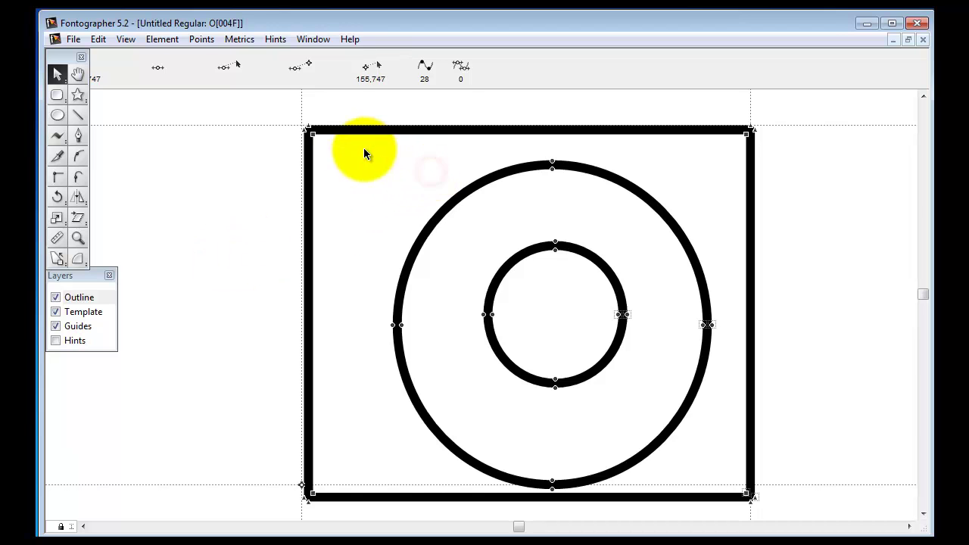
left_click(553, 164)
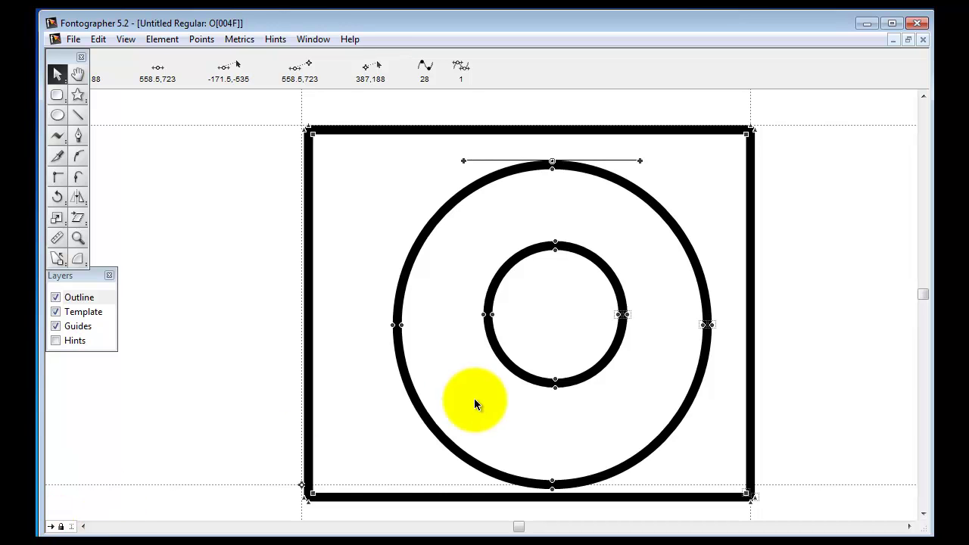
left_click_drag(553, 173, 553, 181)
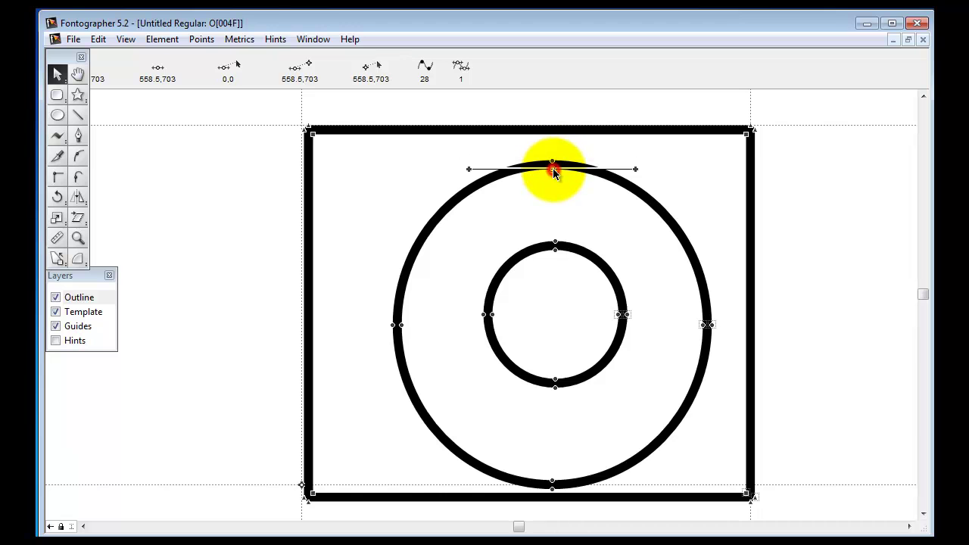